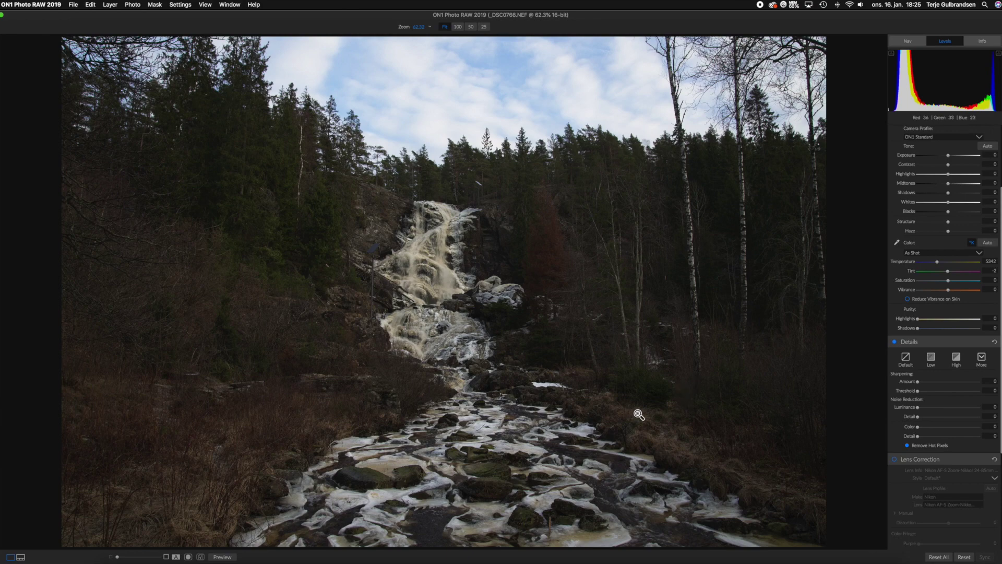
- Change the photo's camera profile to ON1 Vivid
scroll(931, 411, "up", 3)
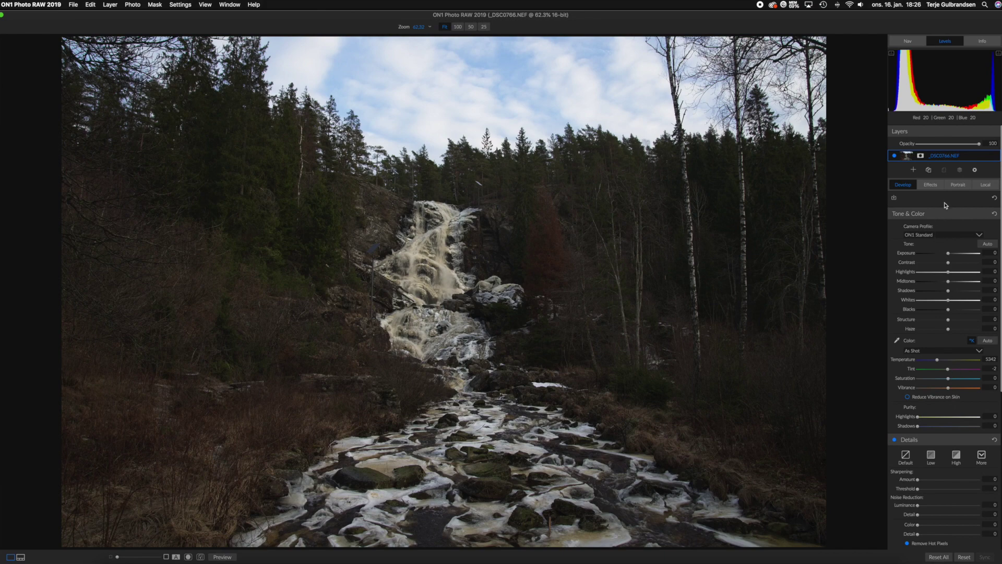
left_click(928, 235)
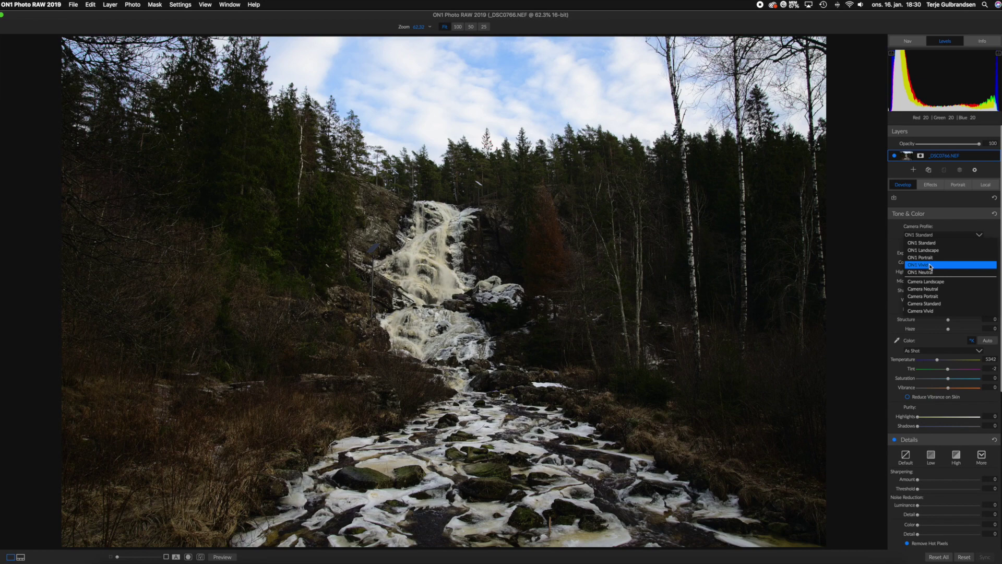
left_click(735, 298)
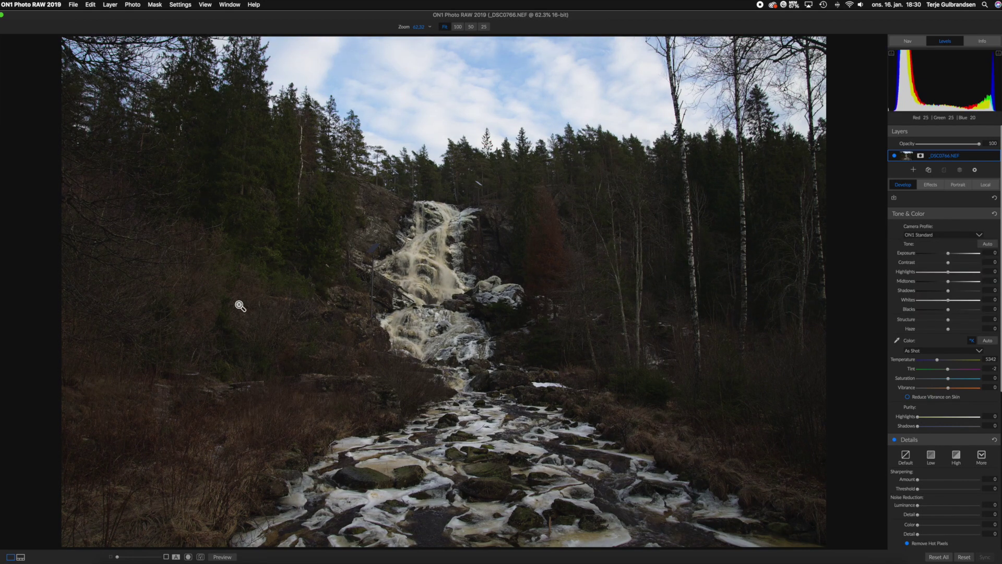
left_click(944, 235)
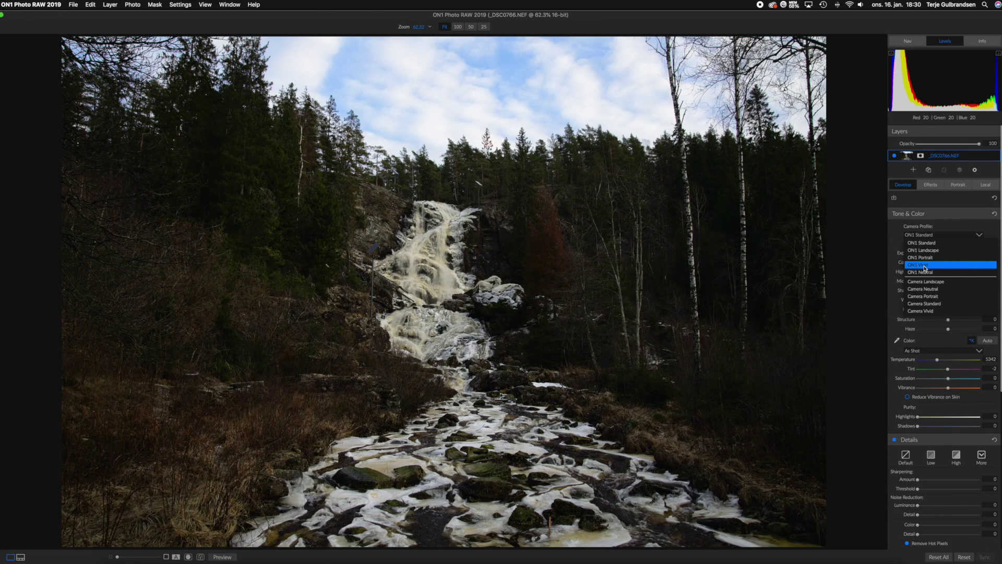
left_click(925, 265)
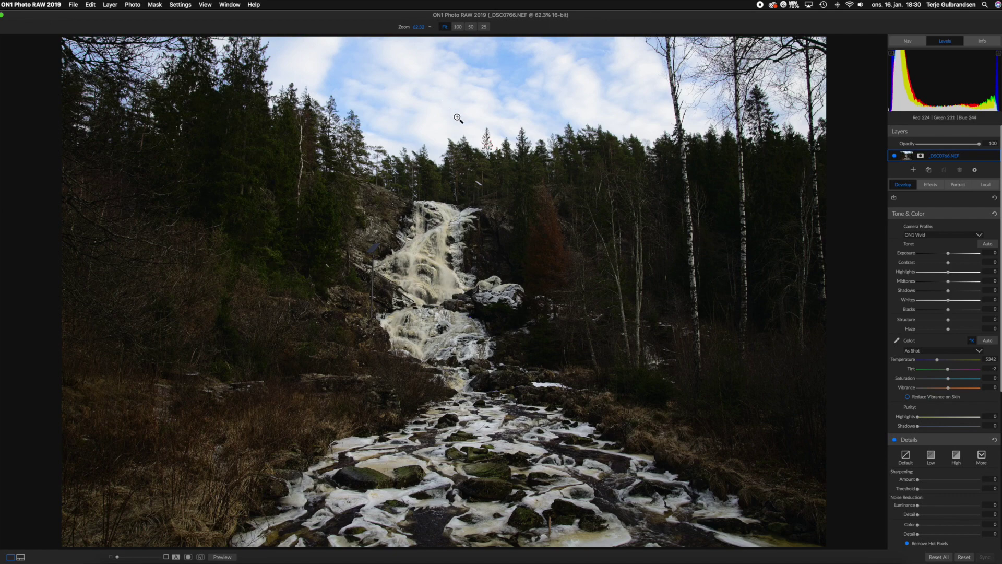
- Adjust the photo's tone with highlights at -59, shadows at 27, midtones at 3 and contrast at 11
left_click_drag(942, 275, 930, 277)
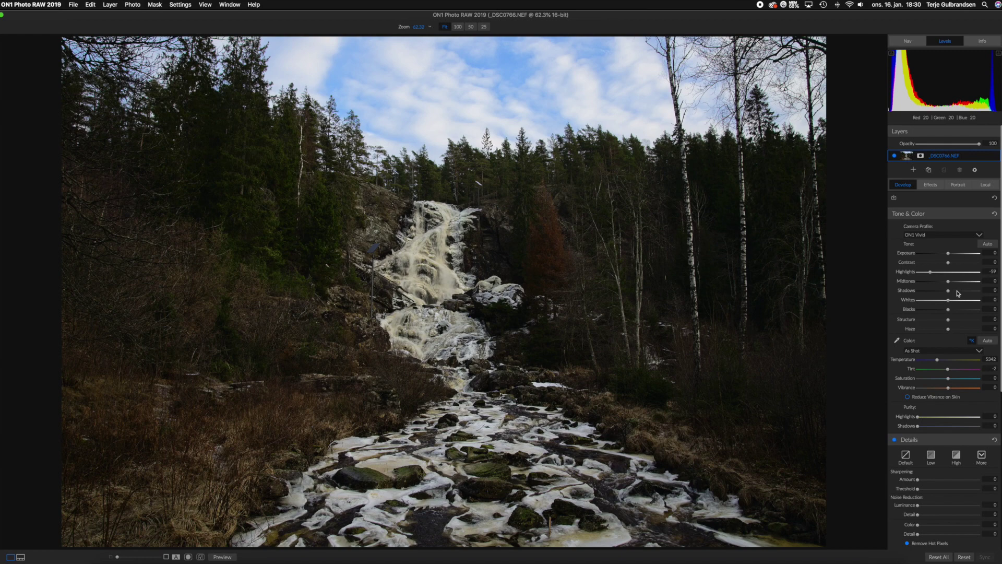
left_click_drag(949, 293, 953, 294)
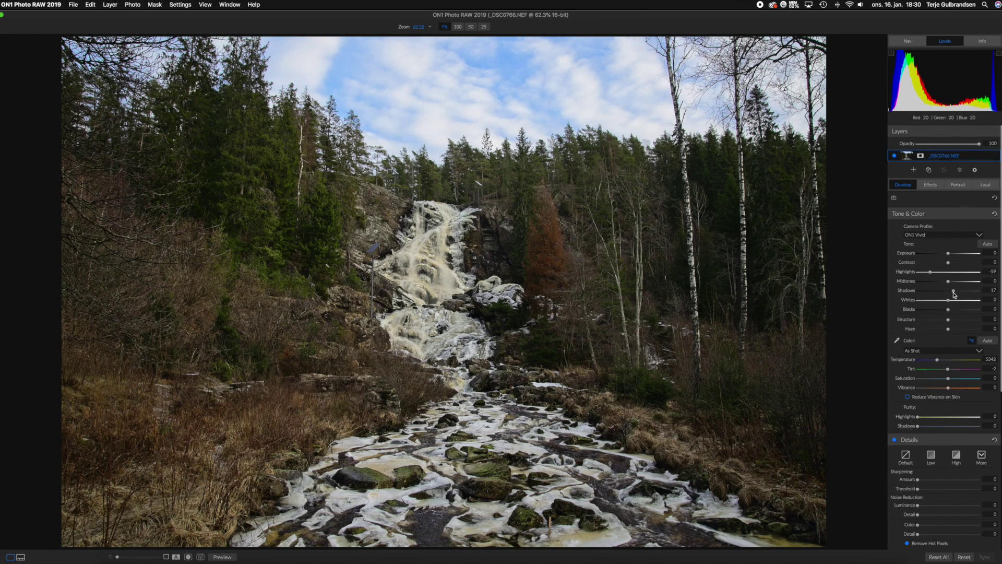
left_click_drag(955, 294, 957, 299)
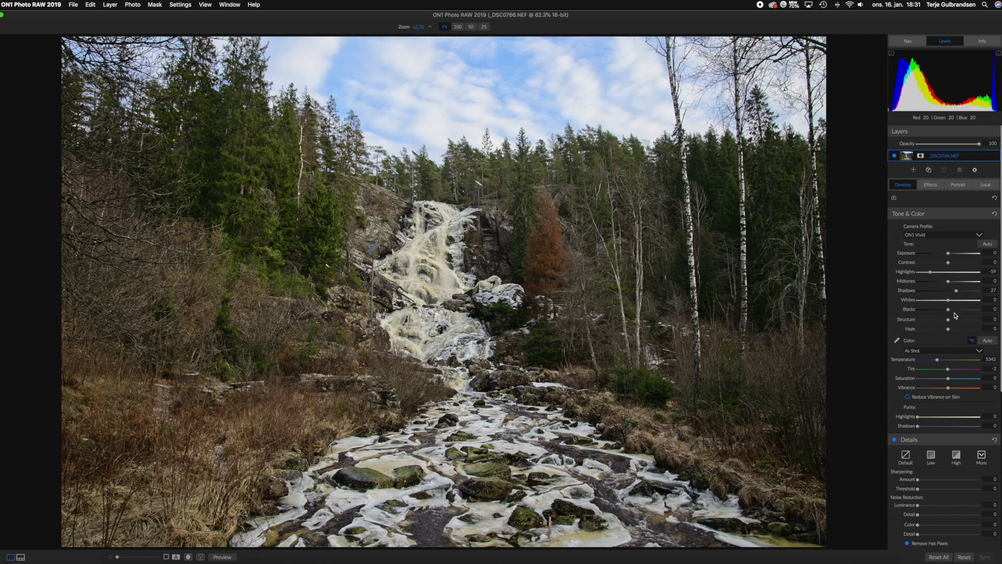
left_click_drag(949, 284, 951, 285)
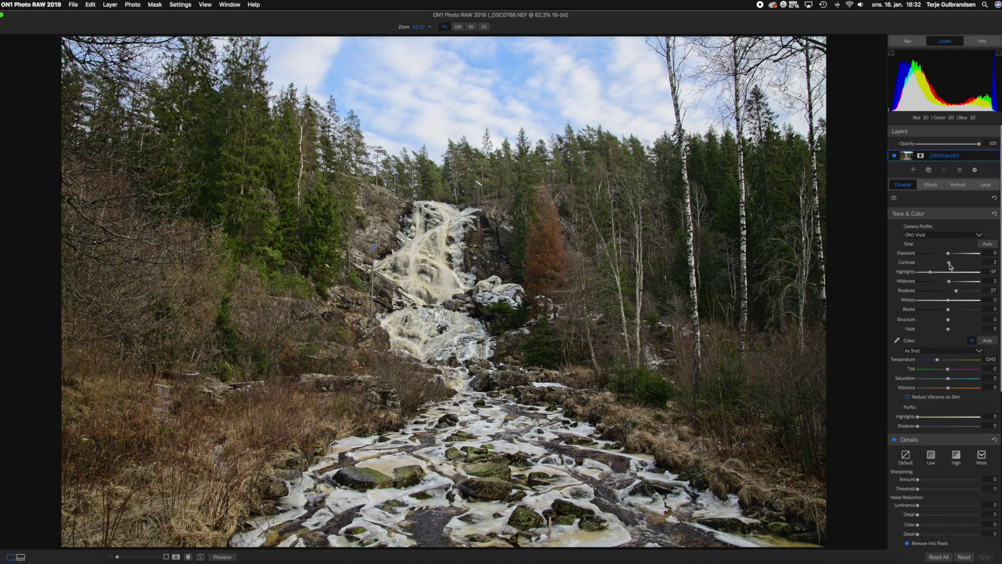
left_click_drag(949, 263, 951, 266)
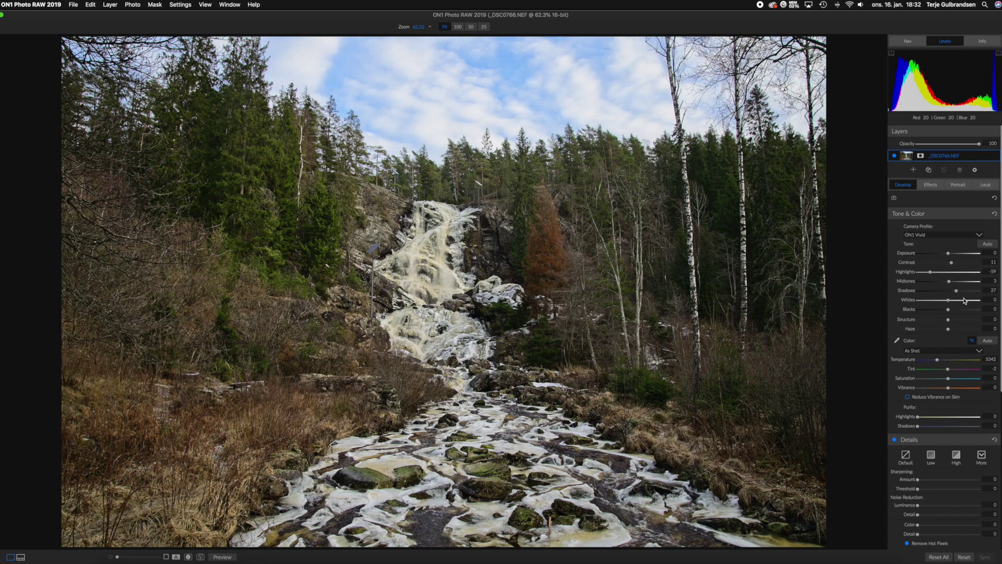
- Balance the bright areas of the photo by setting whites to 11 and highlights to -89
left_click_drag(950, 302, 951, 302)
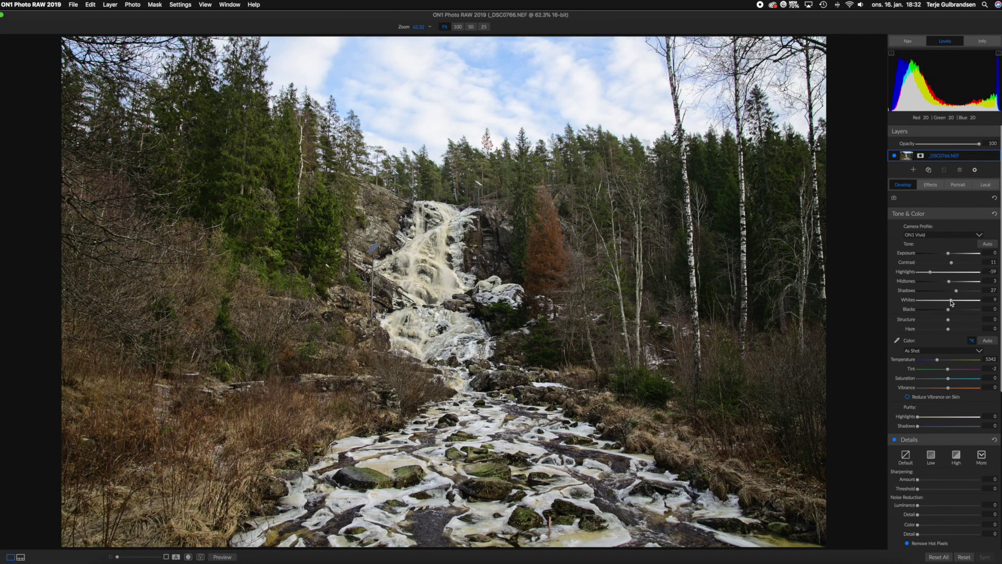
left_click_drag(952, 303, 952, 303)
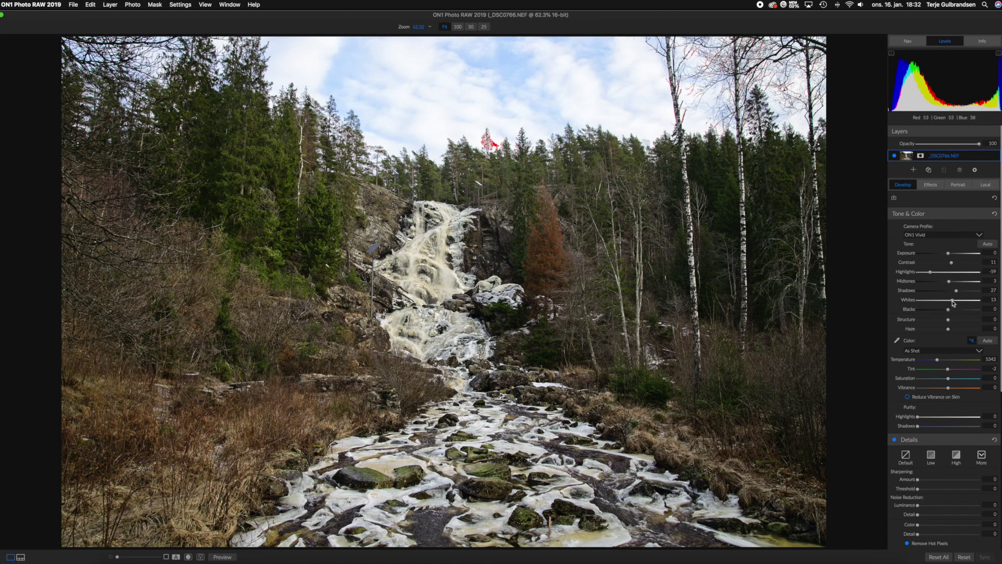
left_click_drag(952, 302, 954, 303)
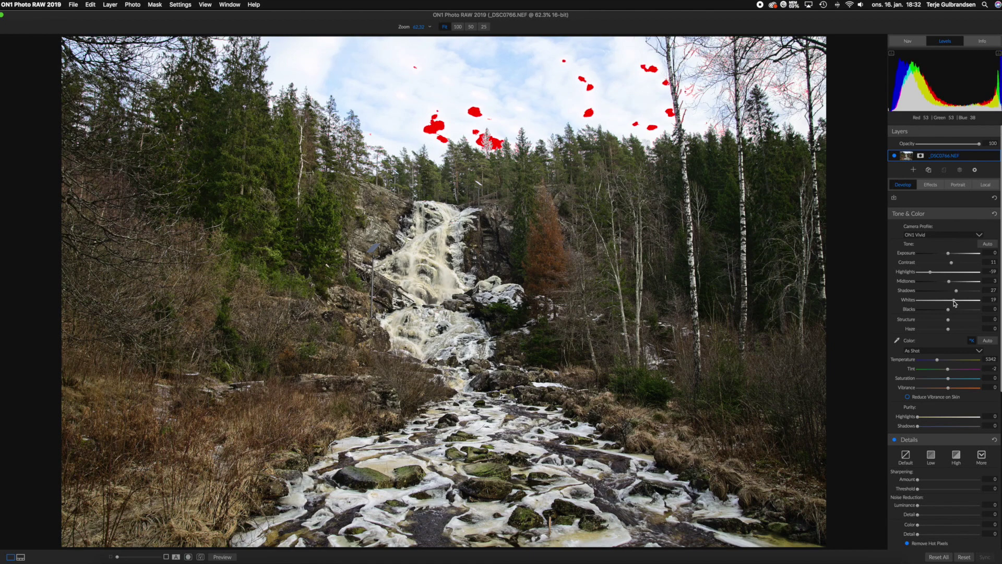
left_click_drag(956, 304, 958, 302)
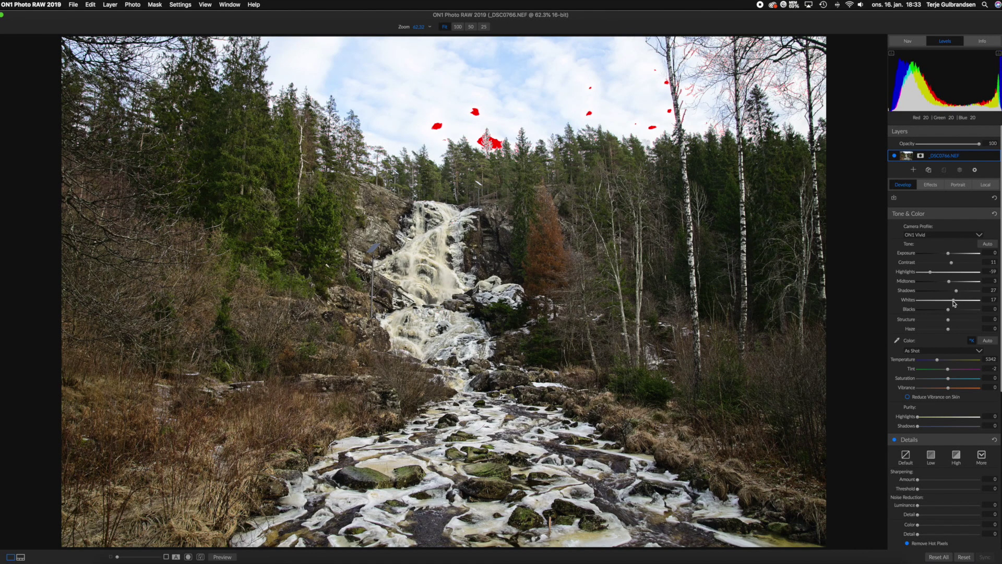
left_click_drag(953, 301, 956, 305)
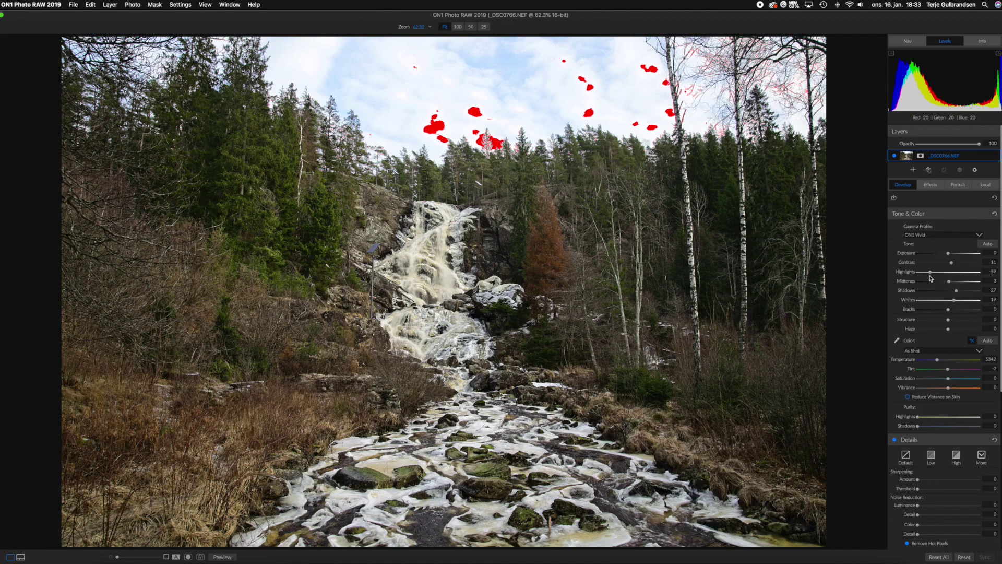
left_click_drag(932, 274, 919, 278)
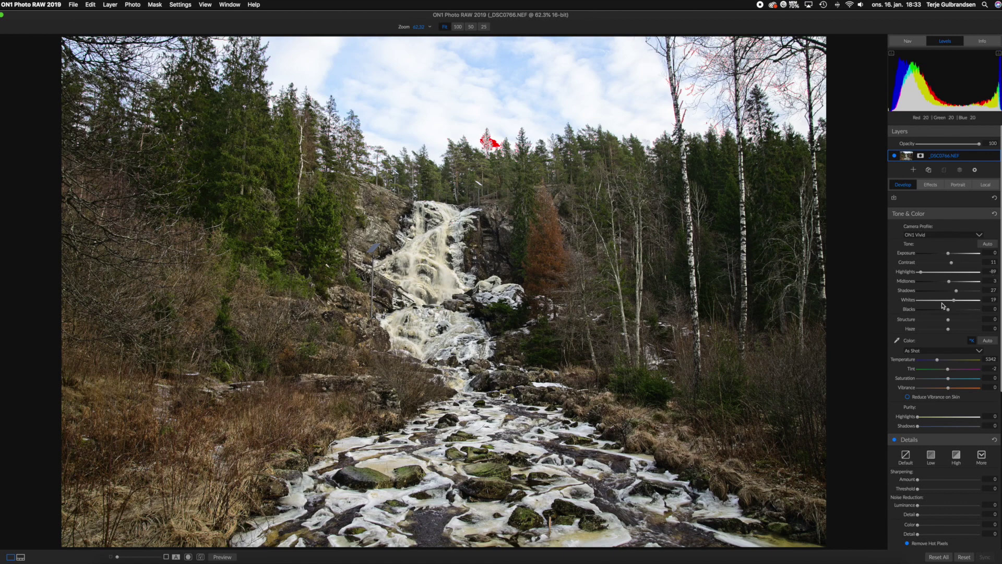
left_click_drag(955, 301, 953, 301)
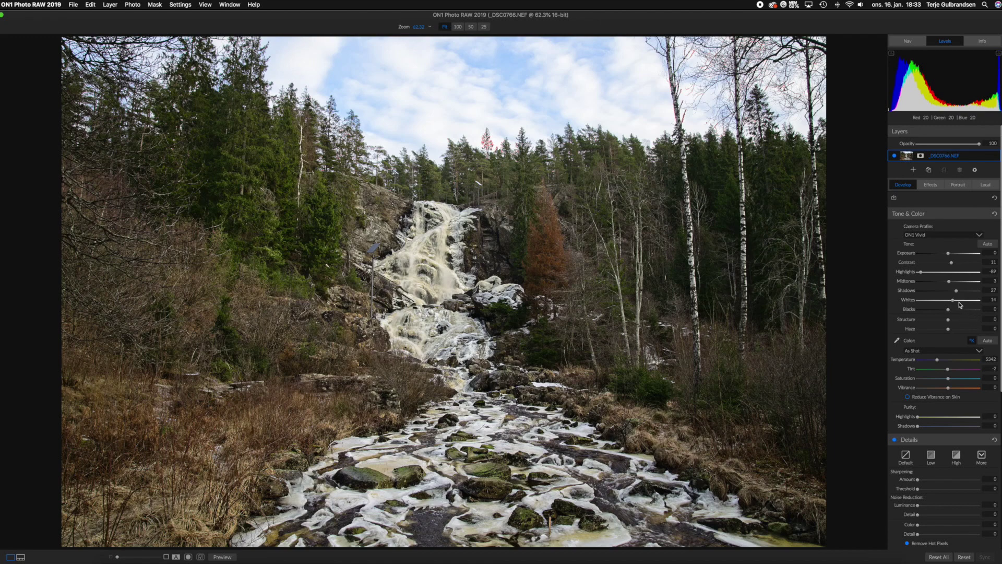
left_click_drag(953, 301, 951, 301)
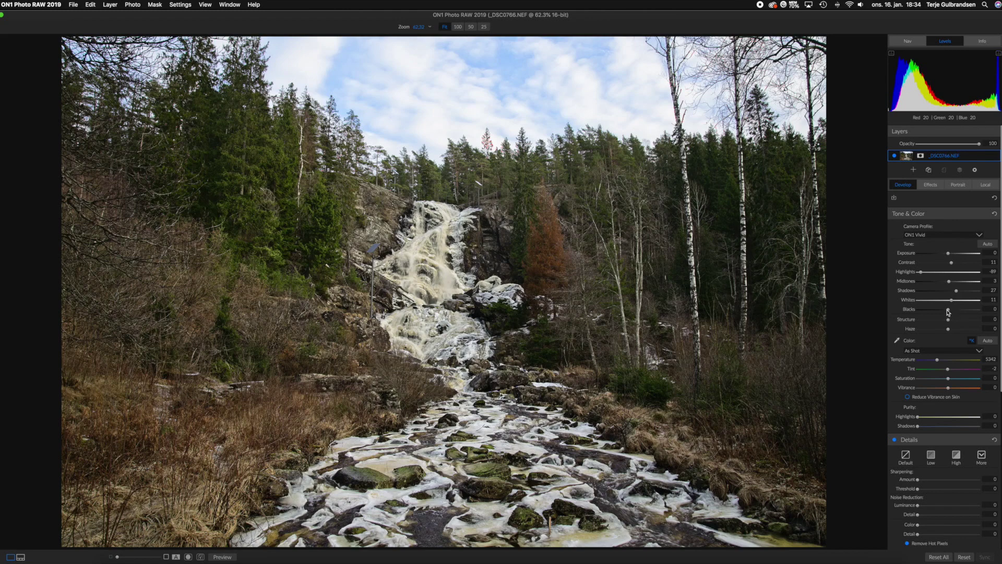
- Lower the blacks to -17 to deepen the darkest areas of the photo
left_click_drag(947, 311, 946, 312)
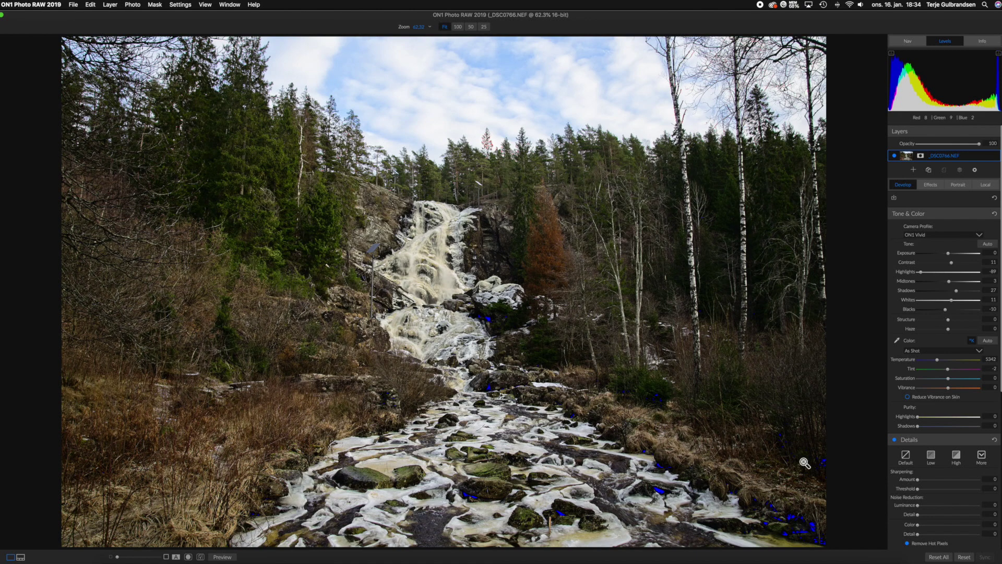
left_click_drag(943, 312, 939, 312)
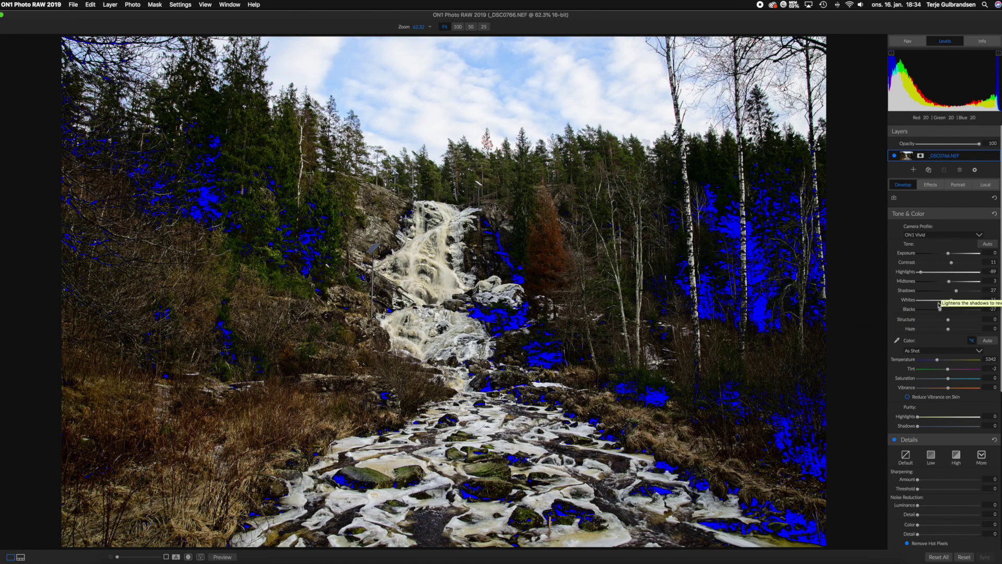
left_click_drag(941, 312, 944, 313)
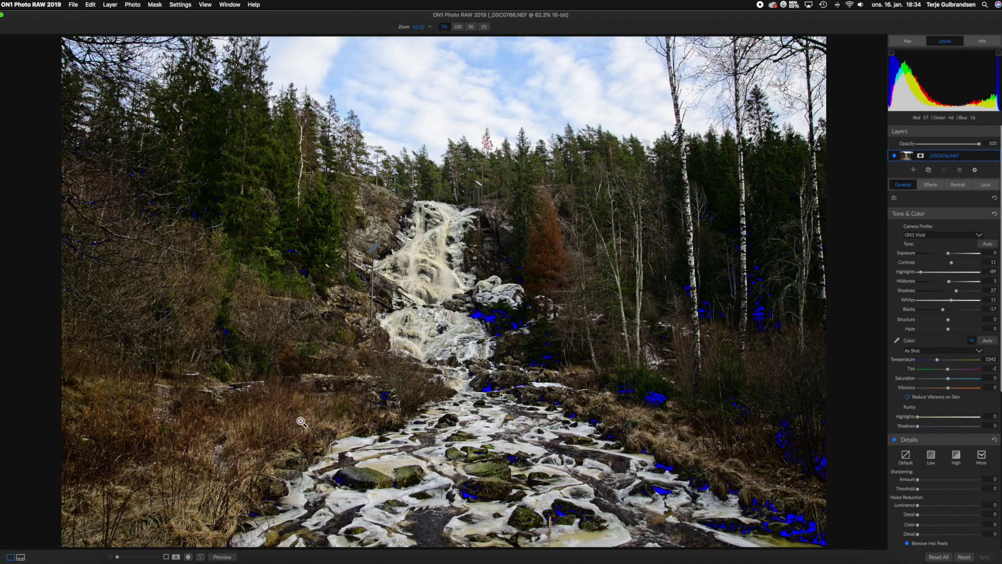
- Rebalance the dark tones with shadows at 42, blacks at -10 and contrast at 18
left_click_drag(958, 293, 945, 312)
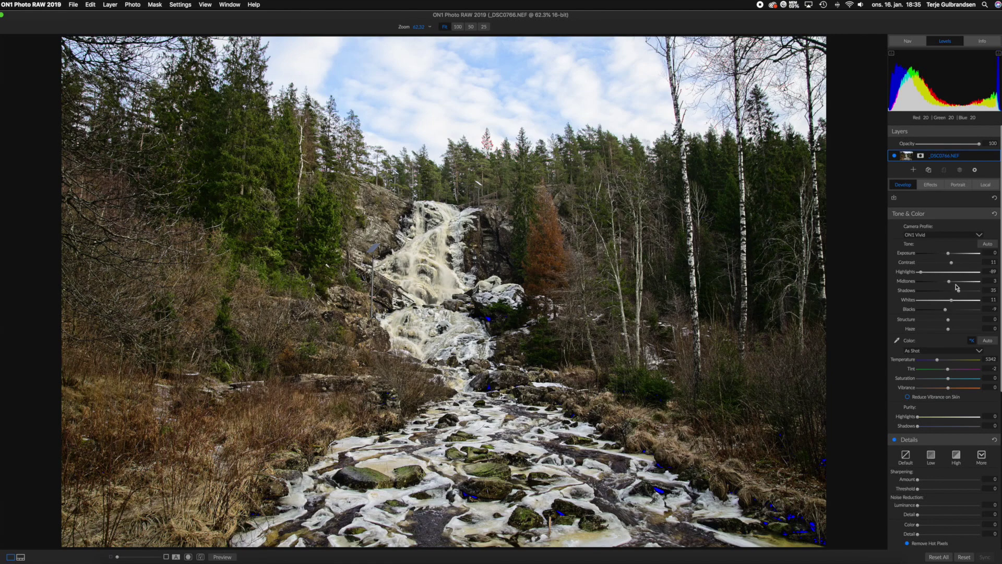
left_click_drag(963, 294, 968, 297)
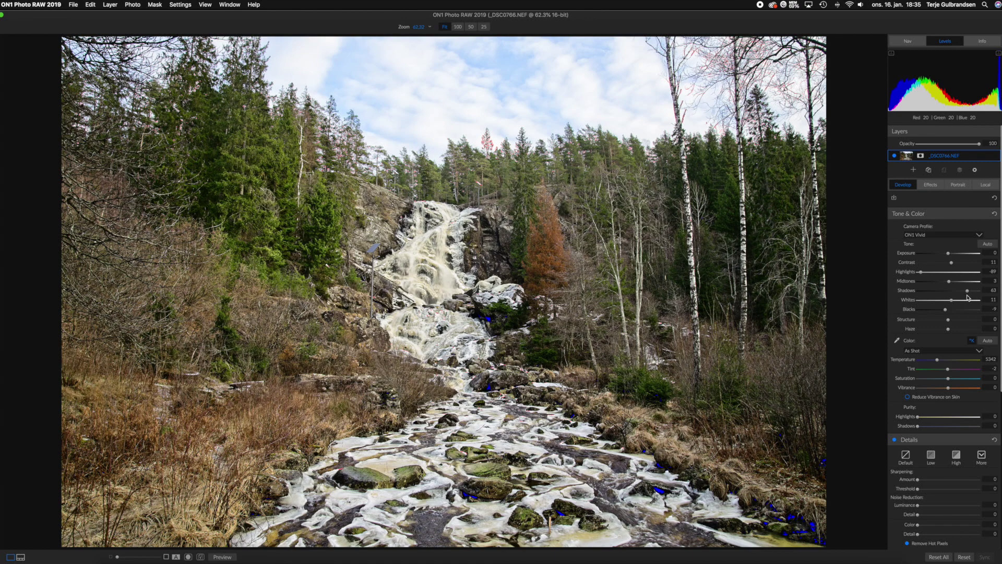
left_click_drag(967, 298, 946, 313)
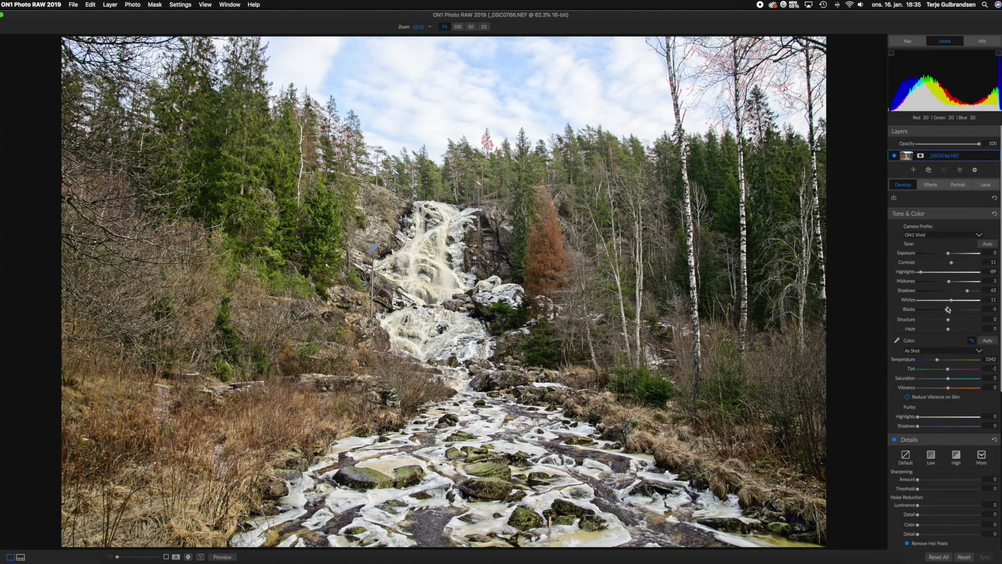
left_click_drag(946, 310, 946, 311)
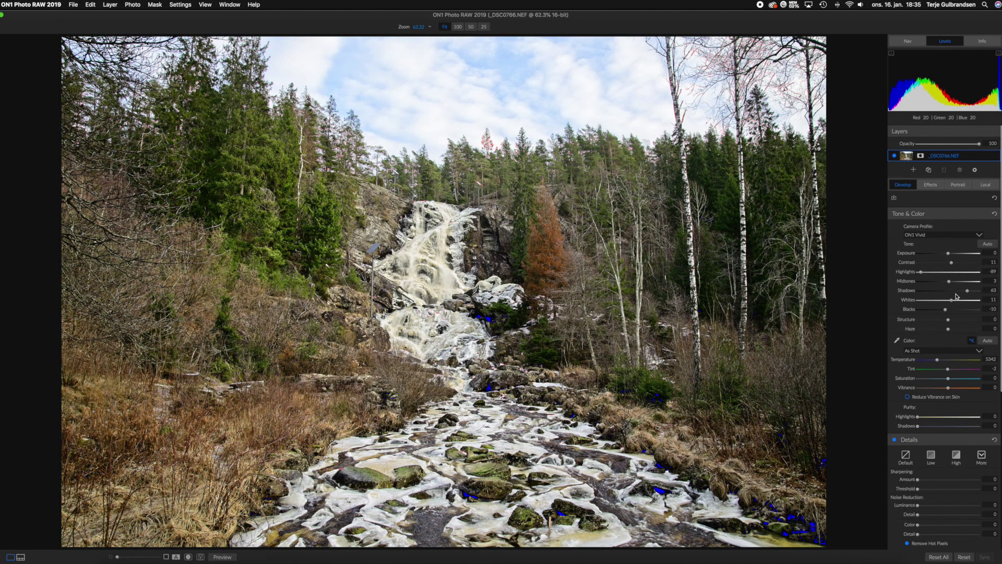
left_click_drag(952, 266, 956, 267)
left_click_drag(963, 292, 962, 293)
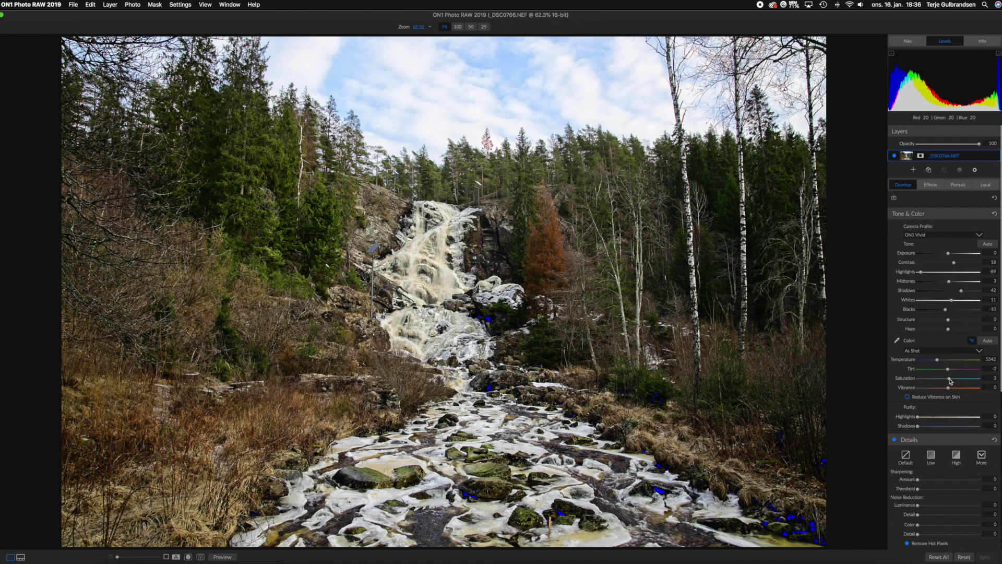
- Strengthen the photo's colors by setting saturation to 11 and vibrance to 19
left_click_drag(950, 380, 951, 380)
left_click_drag(952, 380, 958, 382)
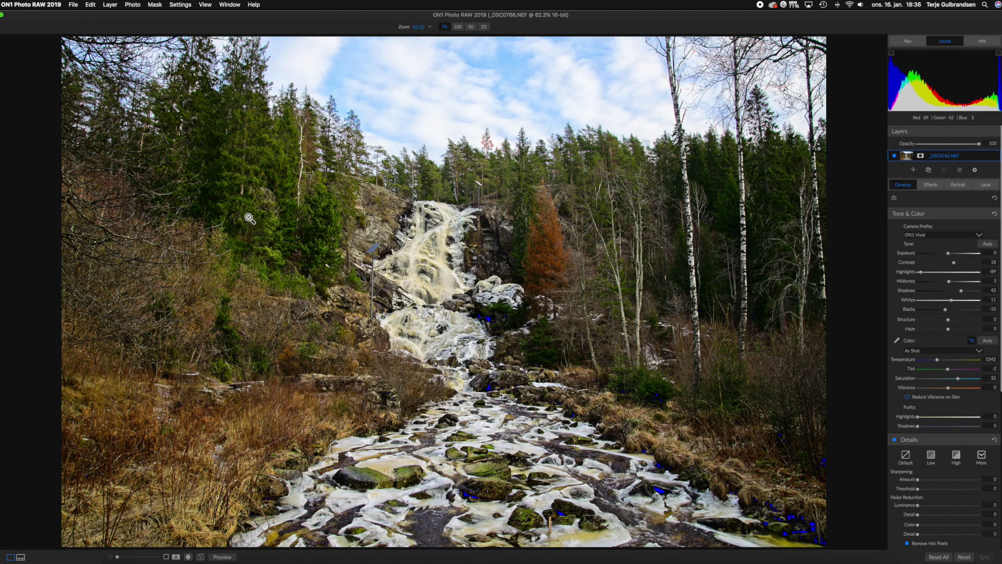
left_click_drag(958, 378, 983, 382)
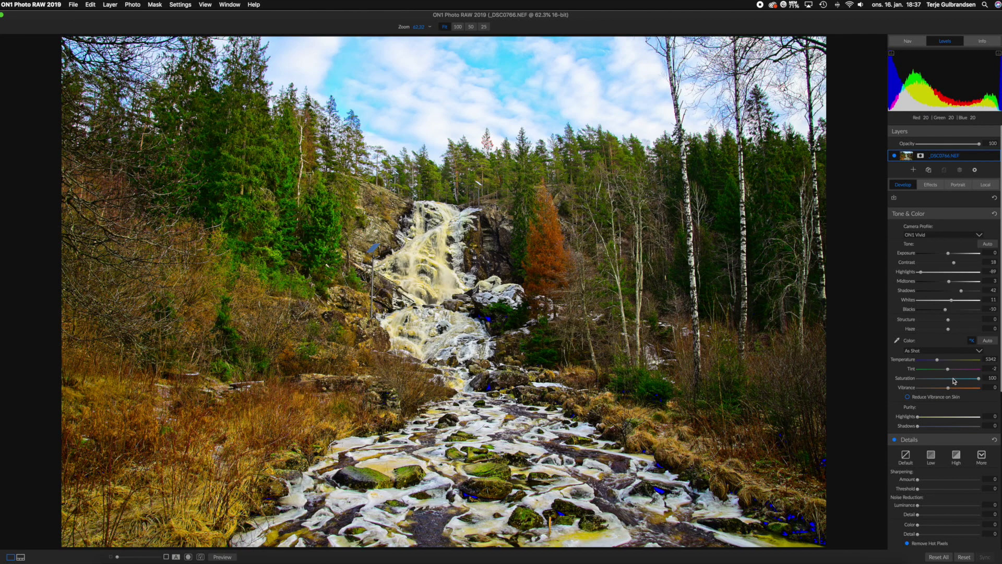
left_click_drag(954, 382, 951, 382)
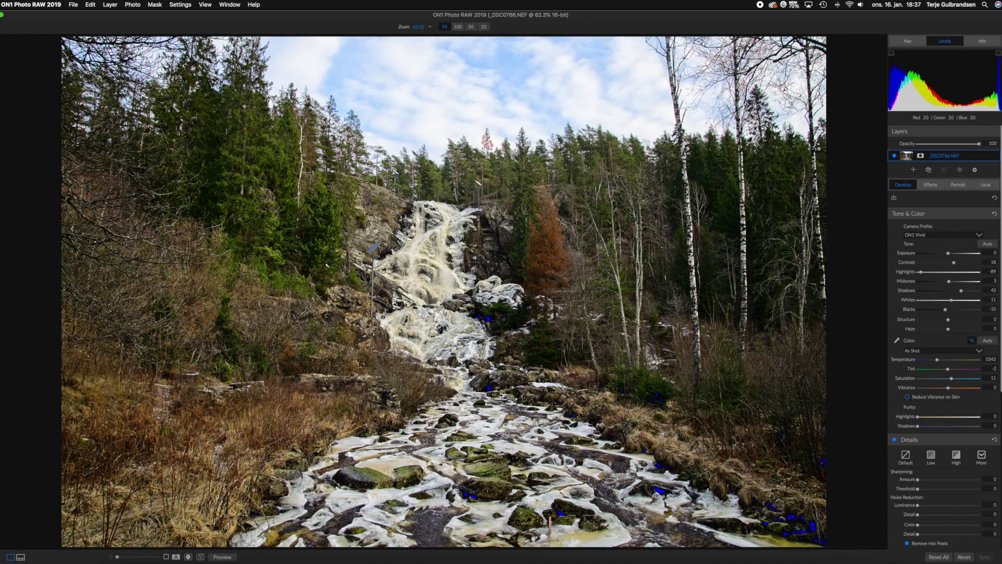
left_click_drag(948, 387, 953, 389)
left_click_drag(953, 390, 954, 391)
left_click_drag(956, 390, 955, 390)
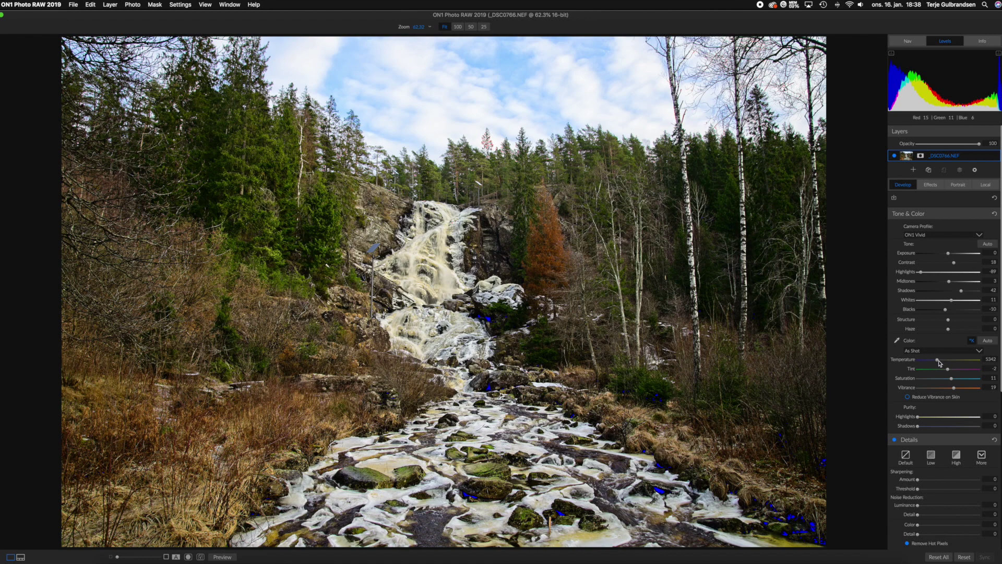
- Fine-tune the color by setting temperature to 5325, tint to 6 and saturation to 6
left_click_drag(938, 361, 938, 362)
mouse_move(945, 361)
left_mouse_down()
mouse_move(974, 362)
mouse_move(928, 364)
mouse_move(939, 363)
left_mouse_up()
left_click_drag(950, 379, 950, 380)
left_click_drag(948, 370, 950, 371)
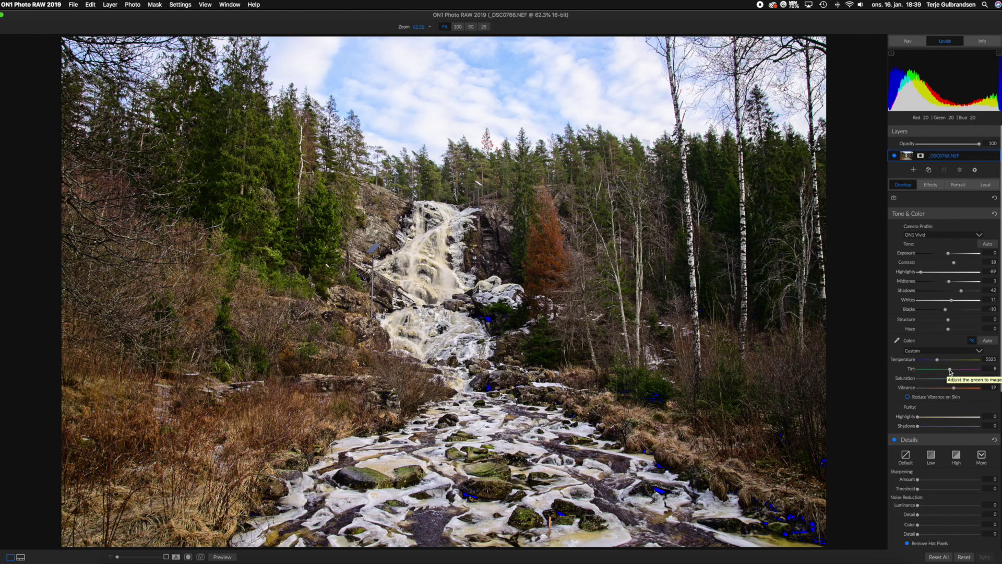
left_click_drag(950, 371, 949, 373)
left_click_drag(949, 372, 951, 373)
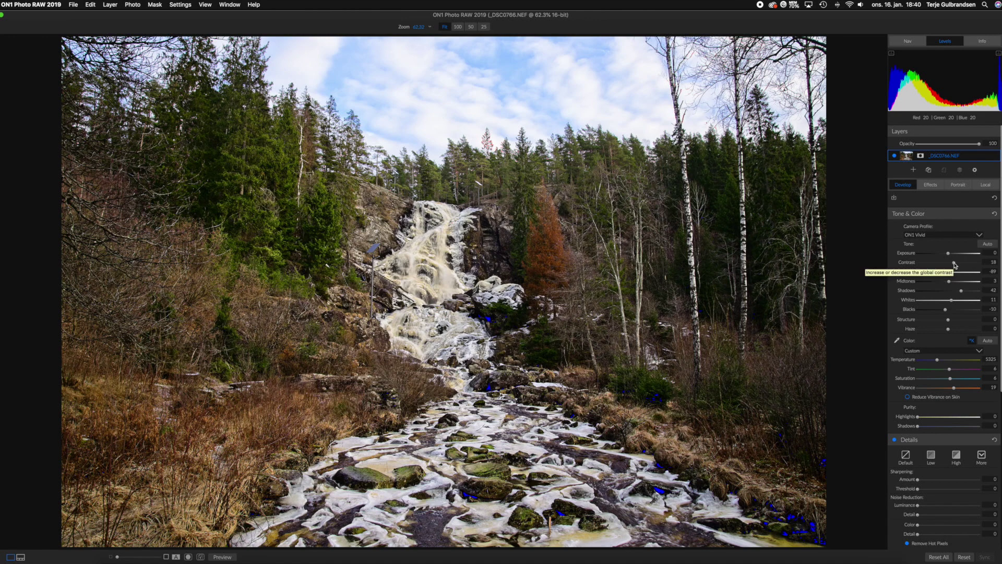
- Refine the tone by setting contrast to 5, midtones to 2 and shadows to 43
left_click_drag(954, 264, 950, 266)
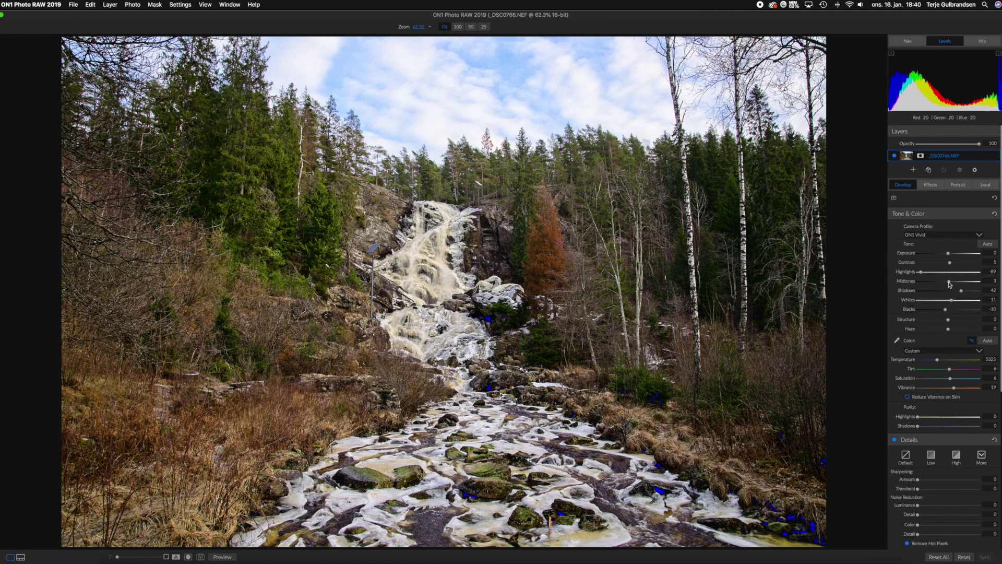
left_click_drag(949, 284, 950, 284)
left_click_drag(962, 293, 960, 294)
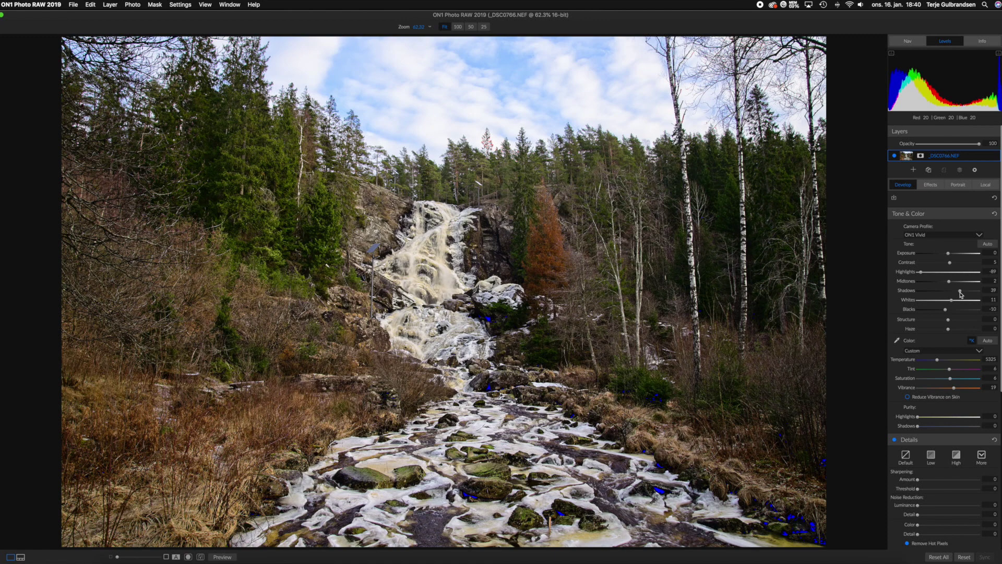
left_click_drag(960, 294, 962, 295)
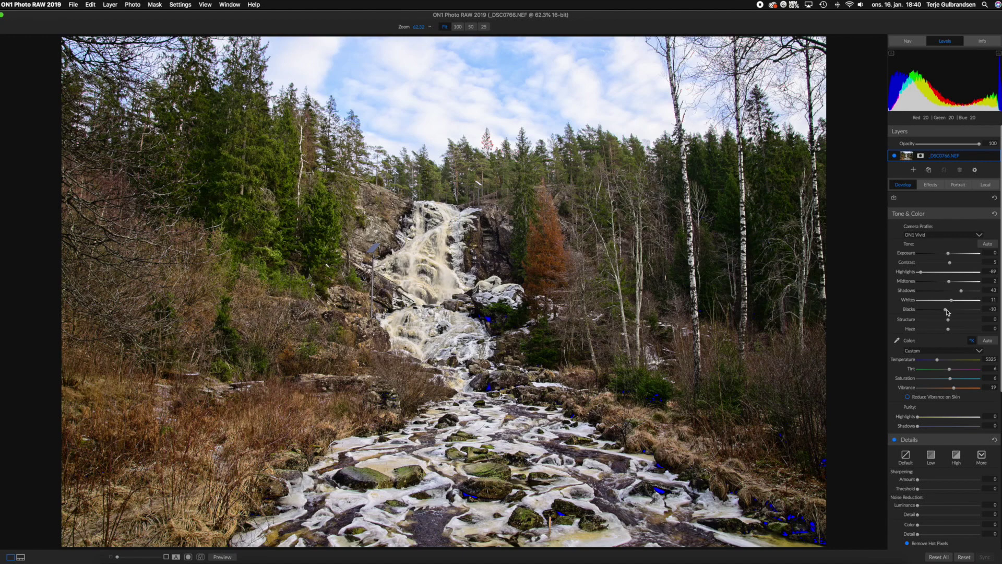
- Deepen the blacks to -13 and set the color temperature to 5325 and the tint to 6
left_click_drag(945, 311, 944, 311)
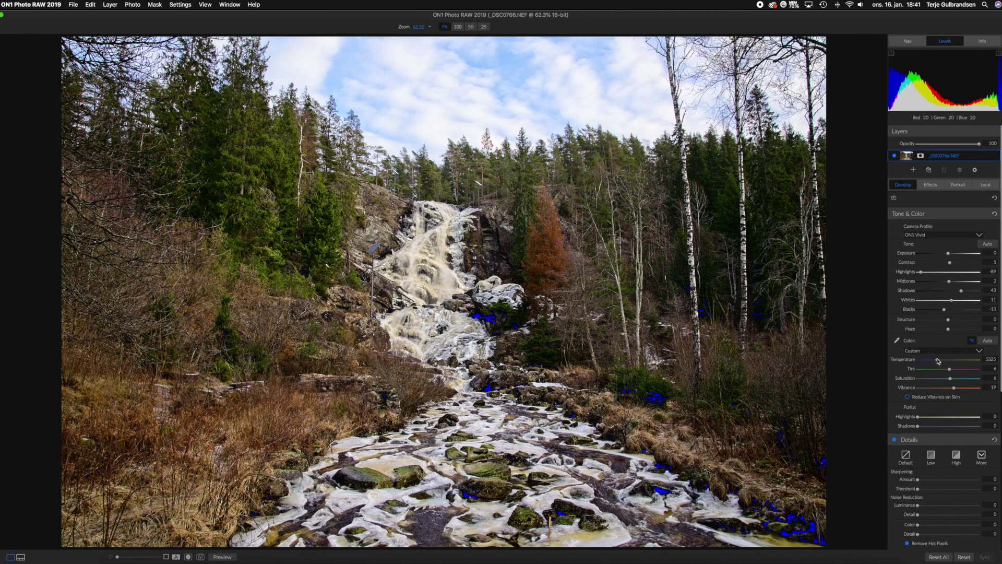
left_click(987, 341)
left_click_drag(938, 360, 936, 360)
left_click_drag(950, 373, 950, 372)
- Enable lens correction for the photo with the Nikon AF-S Zoom-Nikkor lens profile
scroll(918, 235, "down", 8)
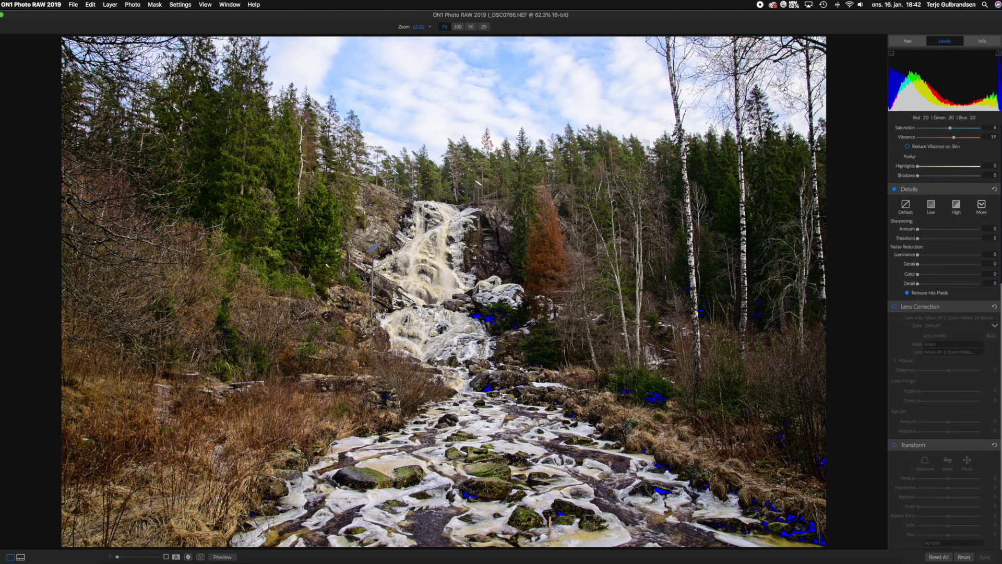
left_click(894, 307)
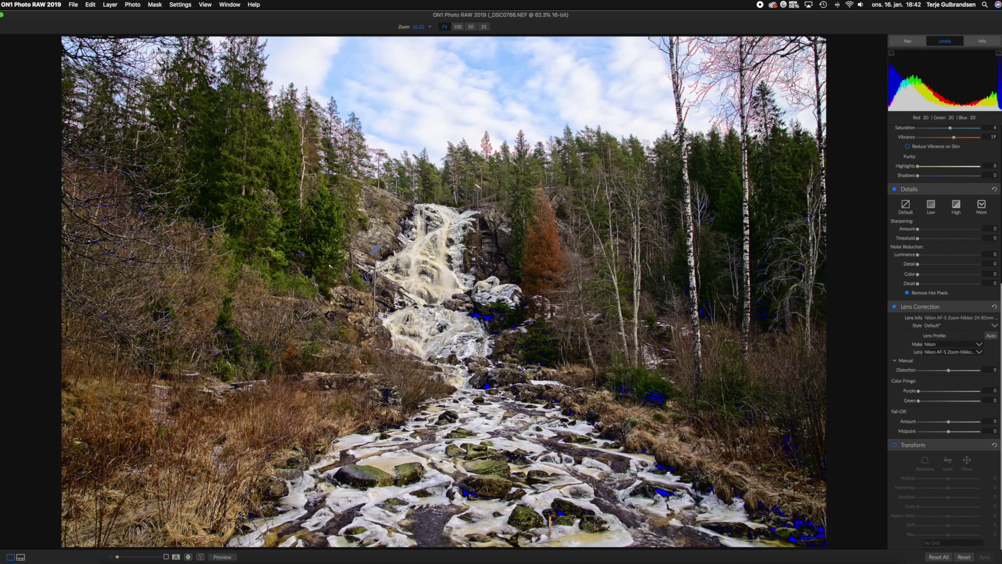
scroll(942, 209, "up", 5)
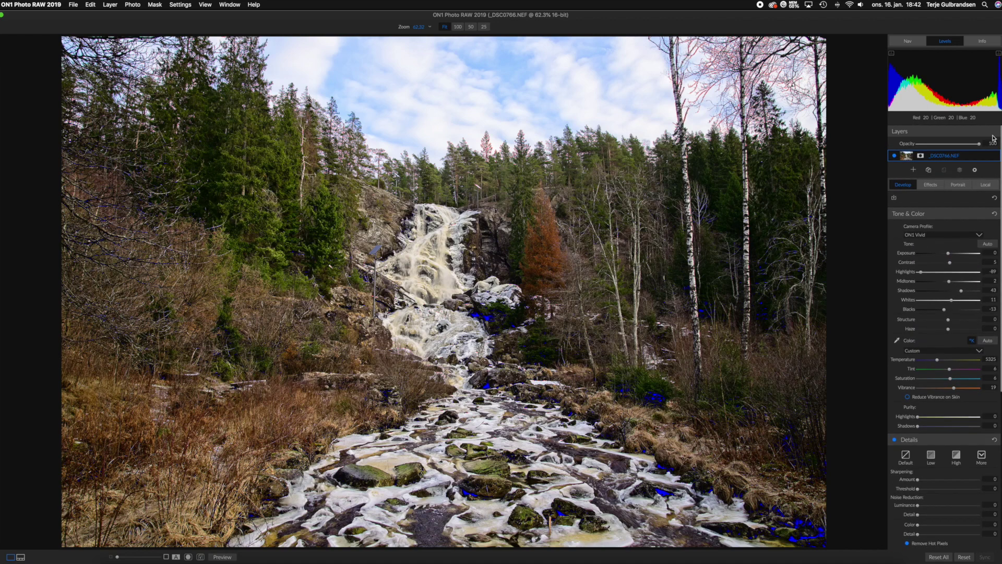
- Add a Glow filter to the photo as an effect
left_click(934, 184)
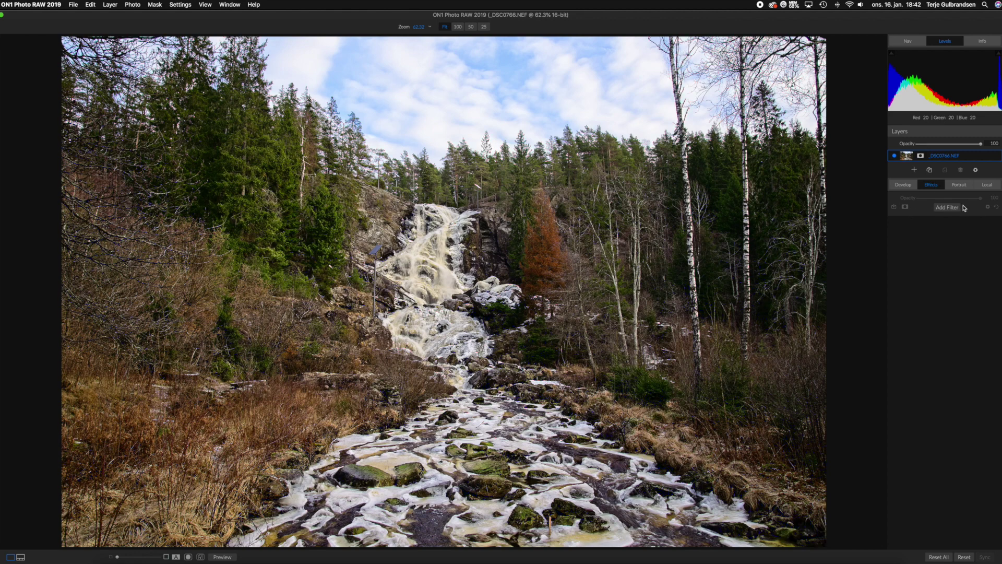
left_click(947, 207)
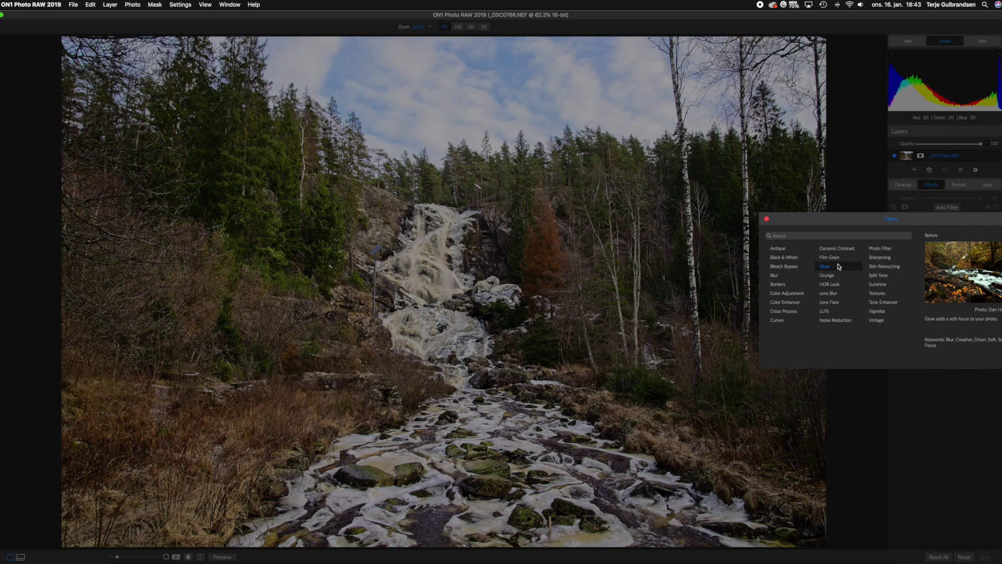
left_click(824, 267)
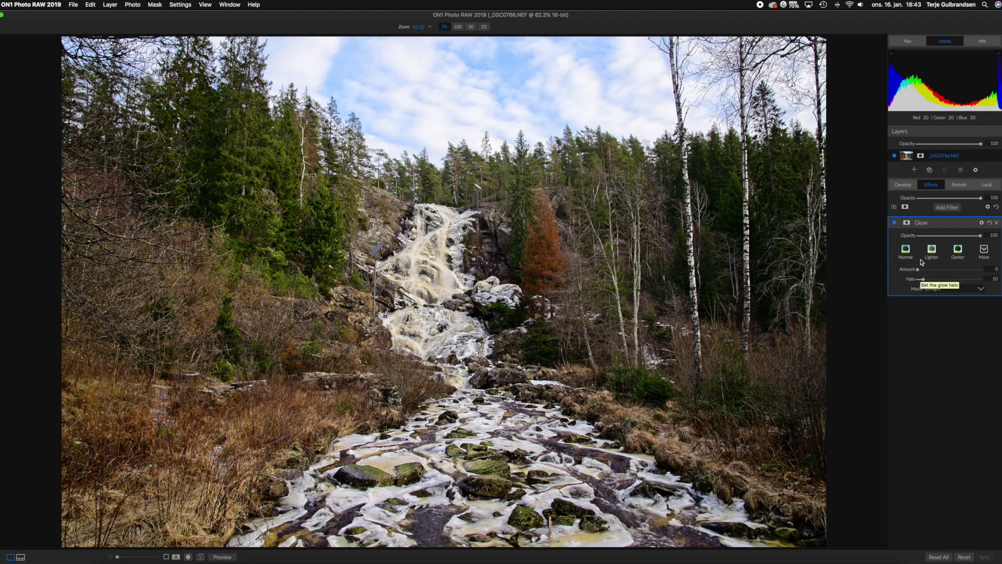
- Try the Glow filter with an amount of 27 and the Normal and Lighter presets, and settle on the Darker preset
left_click_drag(917, 269, 935, 272)
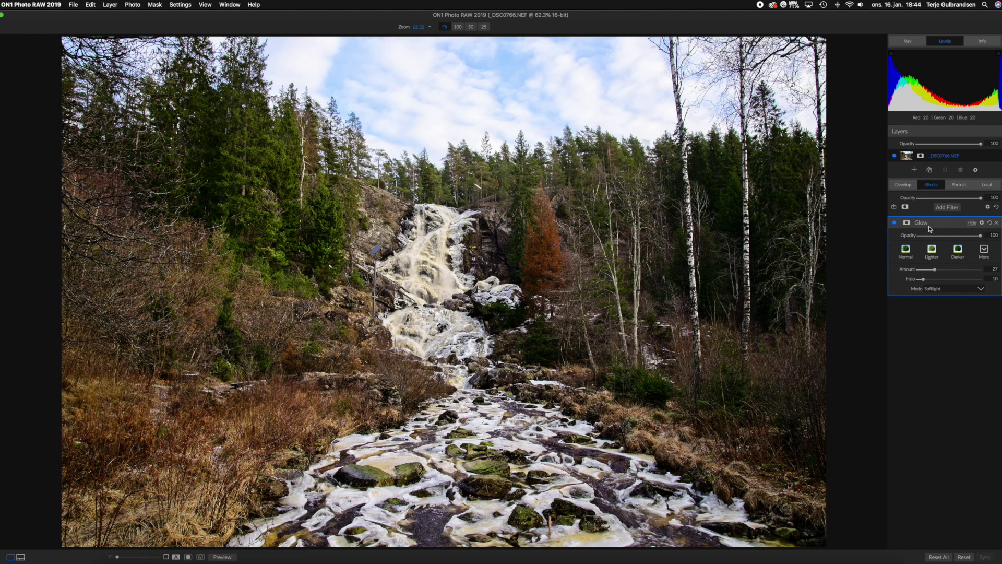
left_click(905, 252)
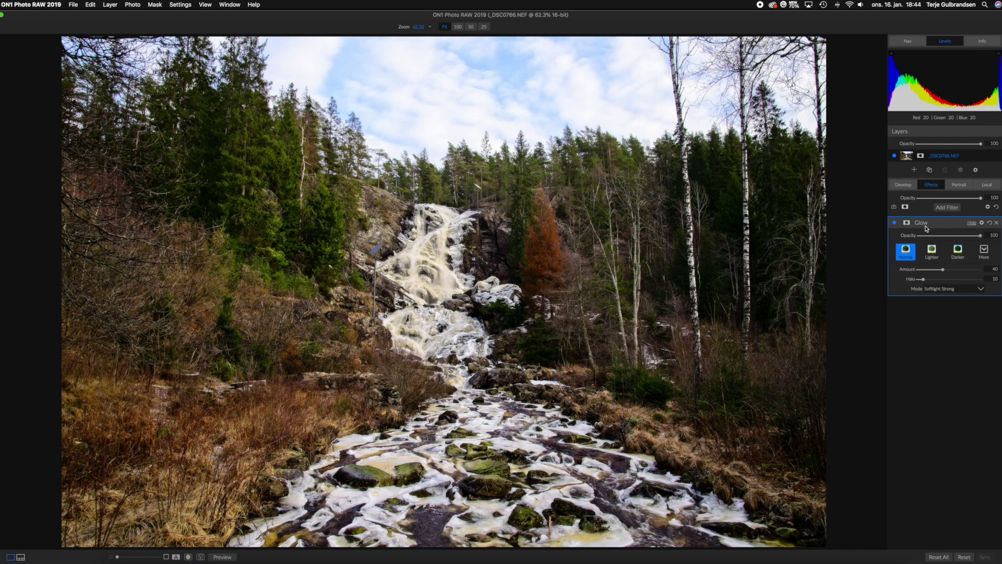
left_click(928, 256)
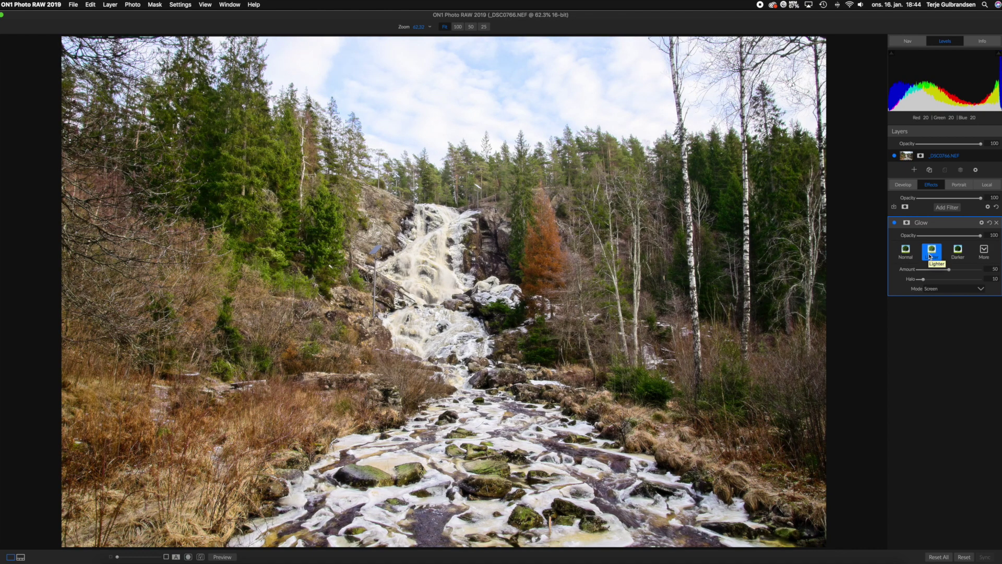
left_click(957, 251)
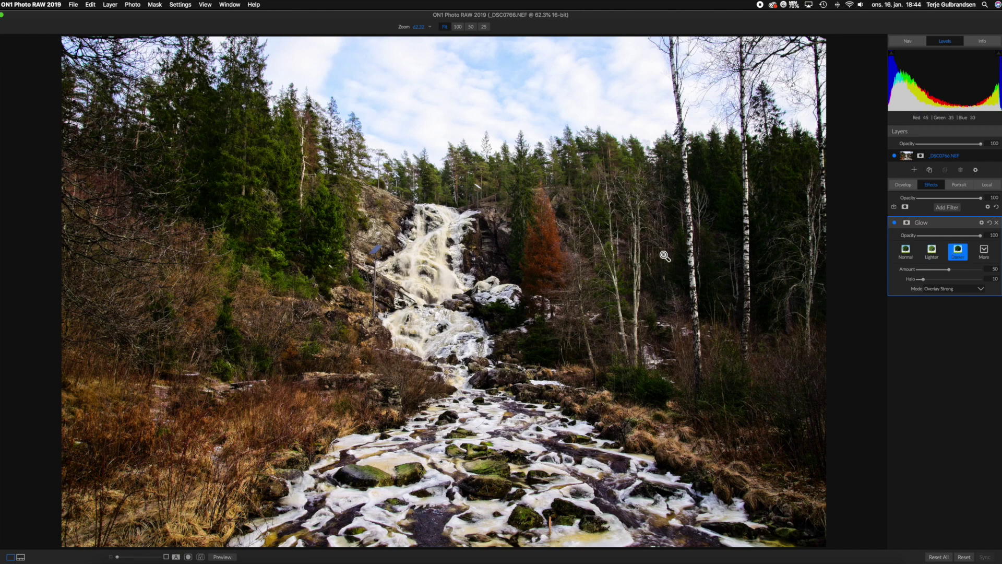
- Add a Tone Enhancer filter above the Glow and raise its shadows to 48
left_click(947, 207)
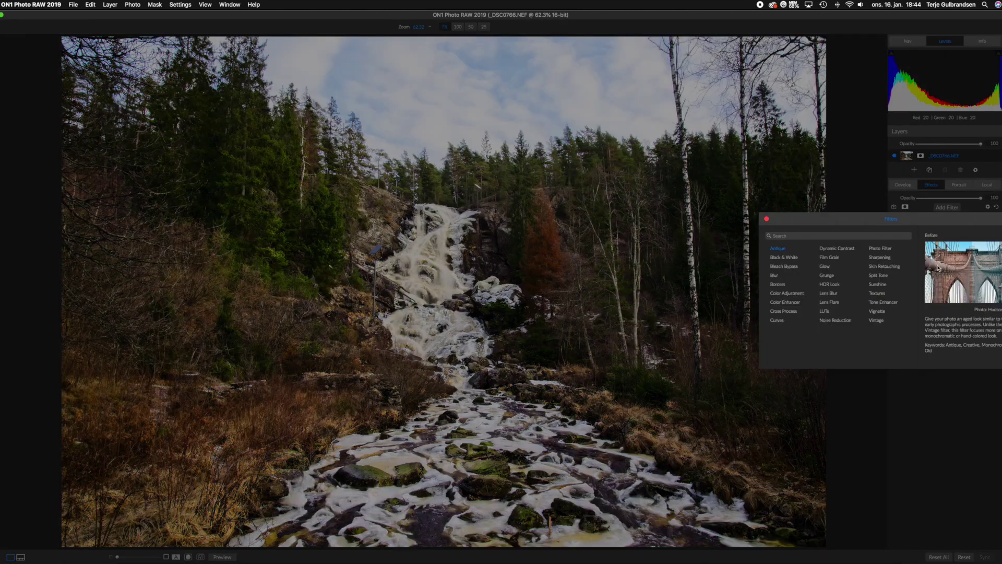
left_click(873, 304)
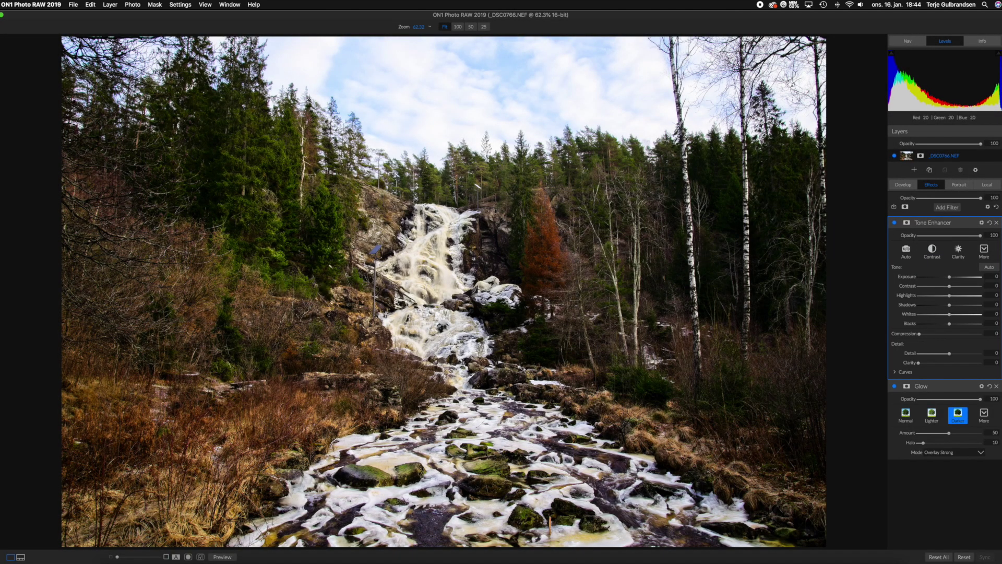
left_click_drag(949, 309, 971, 310)
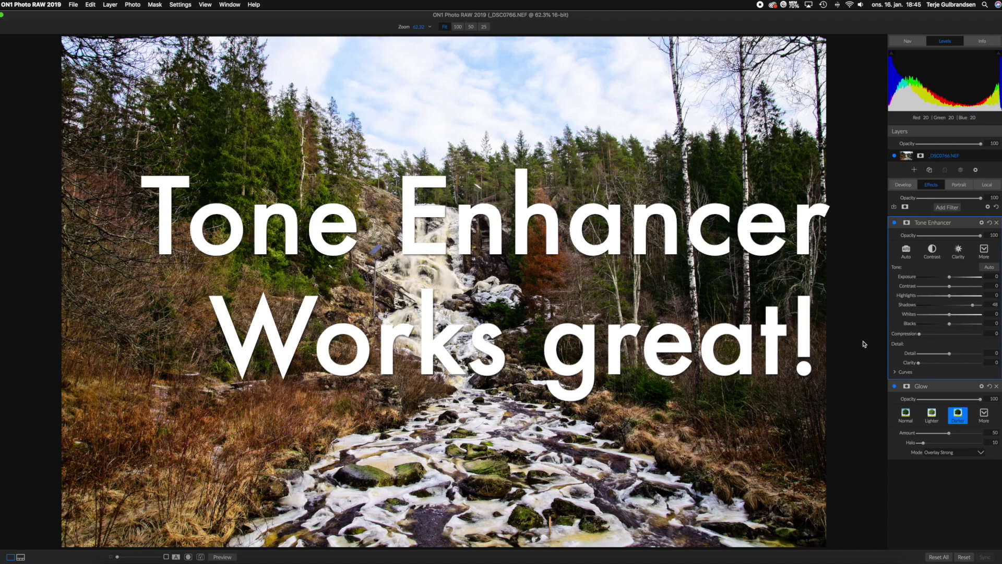